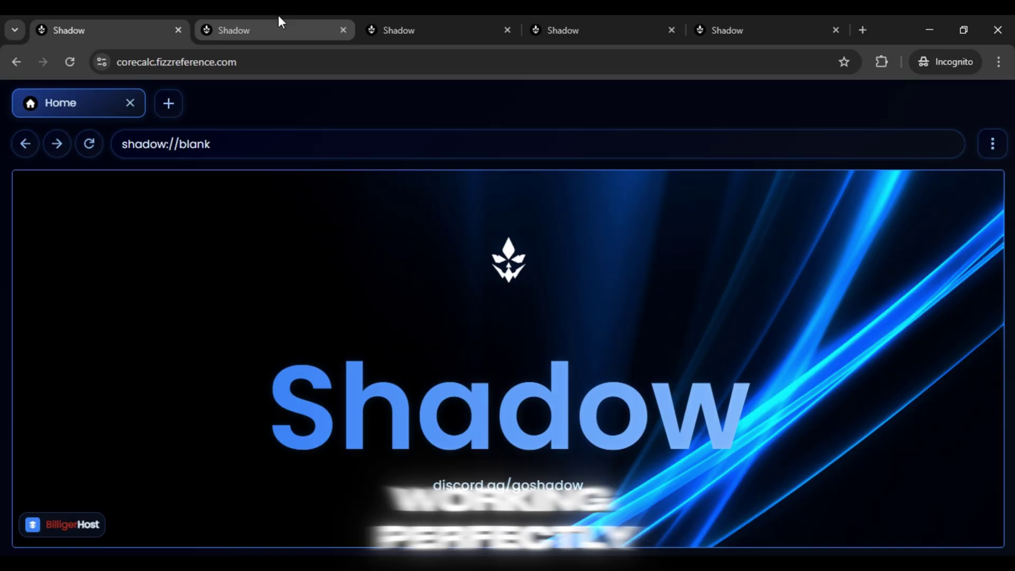
Look through the second to fifth proxy tabs and their proxy addresses
{"action": "left_click", "coordinate": [279, 16]}
{"action": "left_click", "coordinate": [279, 63]}
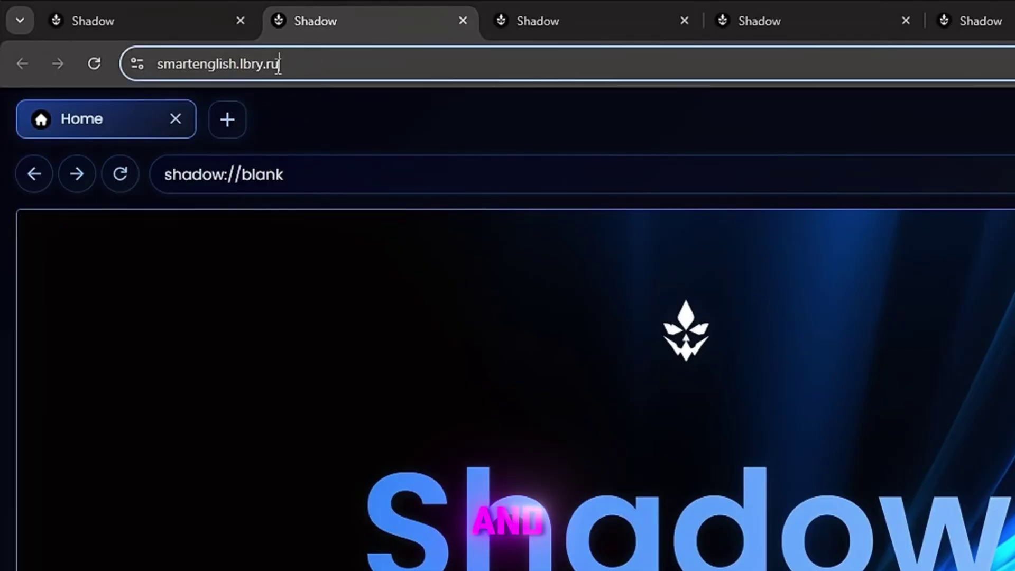
{"action": "left_click", "coordinate": [567, 10]}
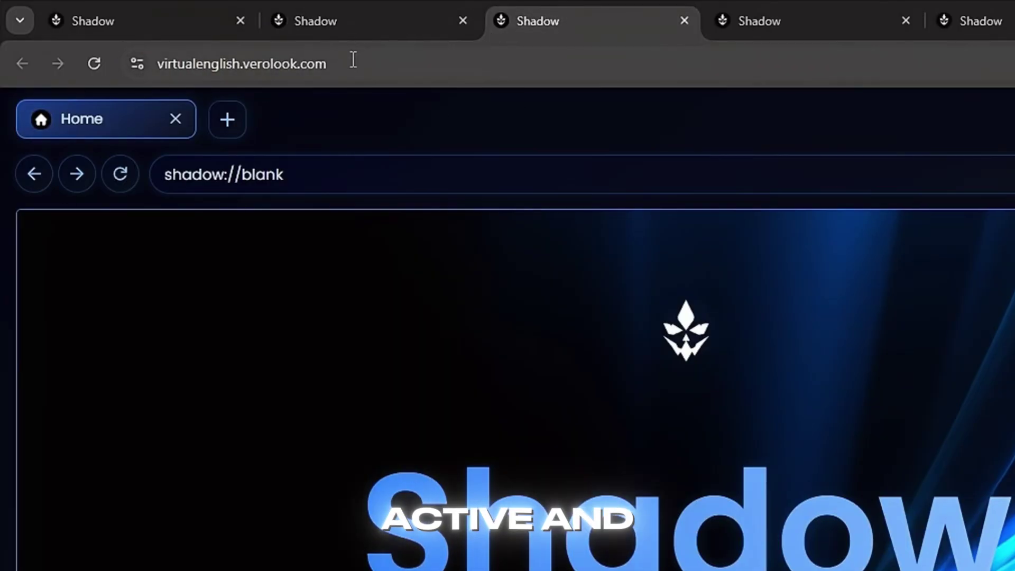
{"action": "left_click", "coordinate": [351, 64]}
{"action": "left_click", "coordinate": [765, 16]}
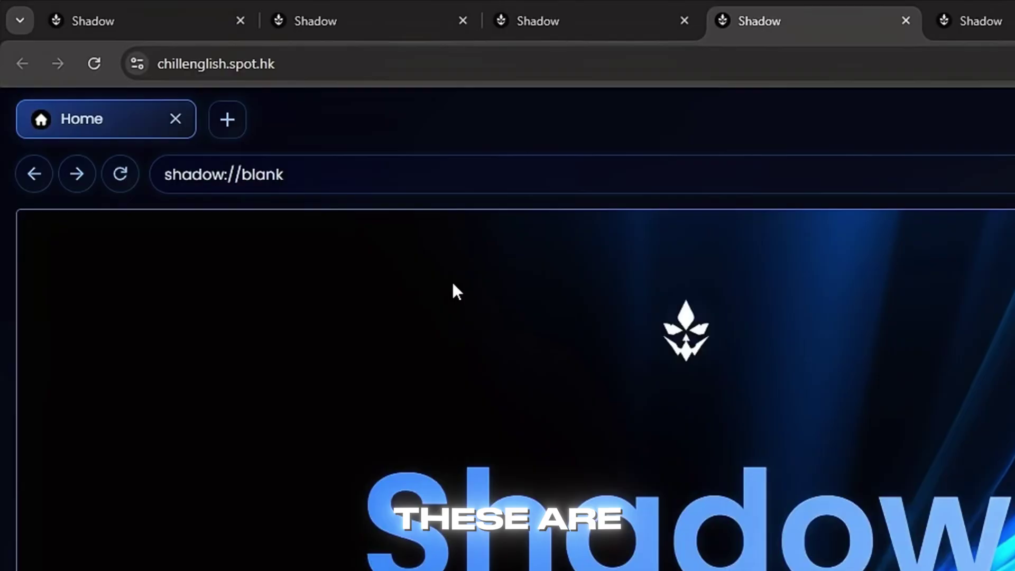
{"action": "left_click", "coordinate": [948, 9]}
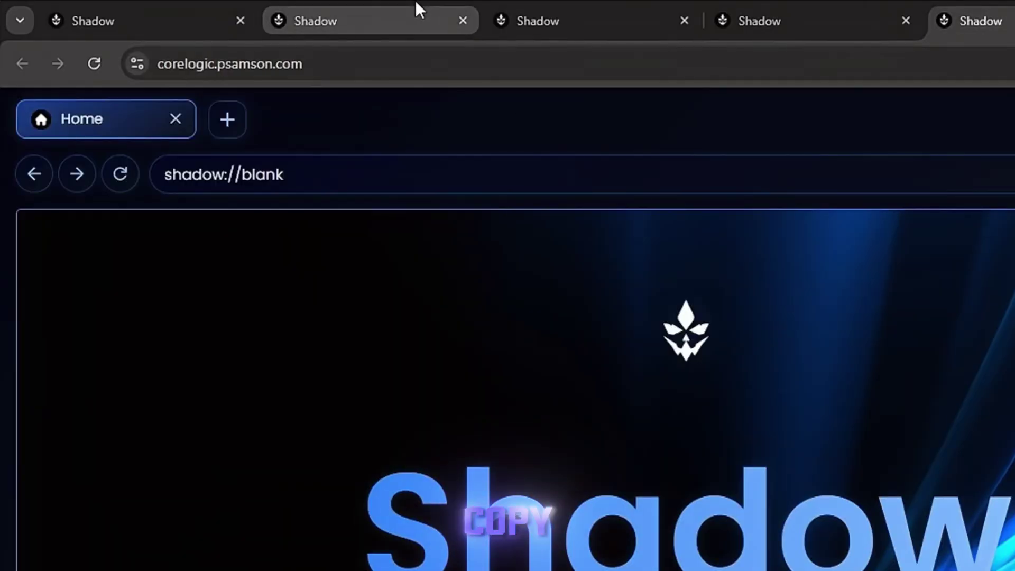
Dismiss the Access Content ad page and go back to the first proxy tab
{"action": "left_click", "coordinate": [416, 6]}
{"action": "left_click", "coordinate": [616, 7]}
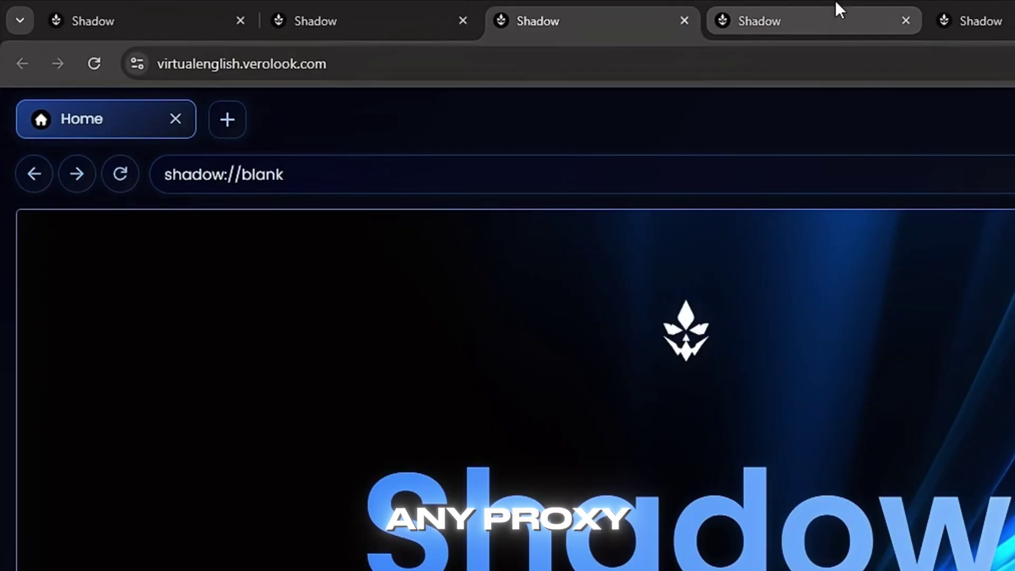
{"action": "left_click", "coordinate": [266, 16]}
{"action": "left_click", "coordinate": [48, 17]}
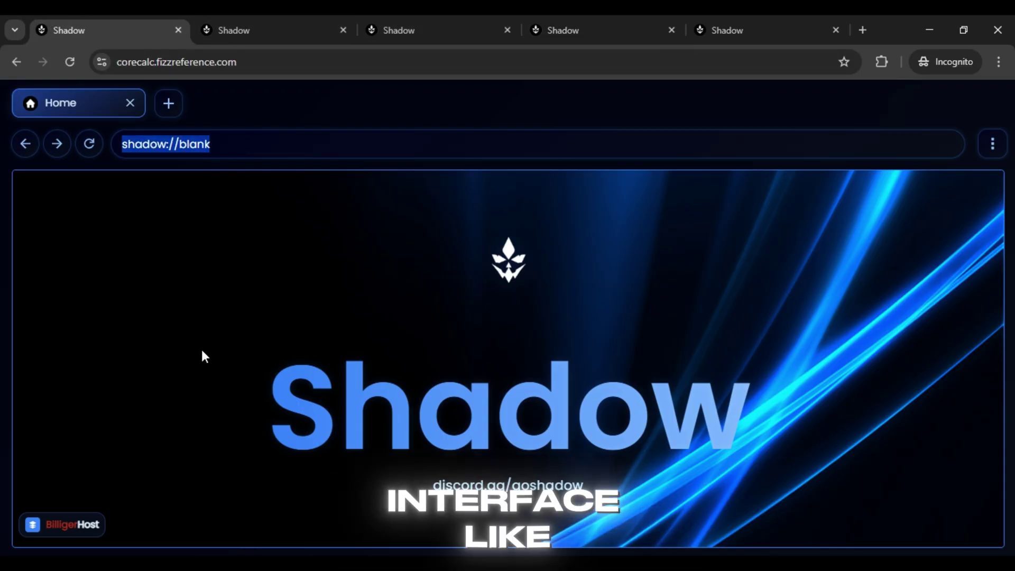
{"action": "type", "text": "dis"}
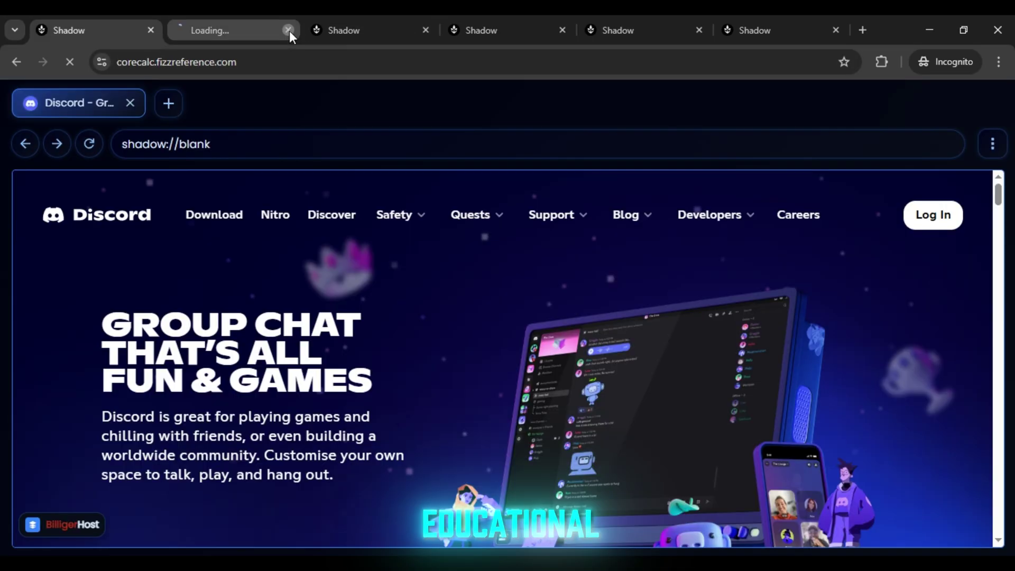
{"action": "left_click", "coordinate": [288, 31]}
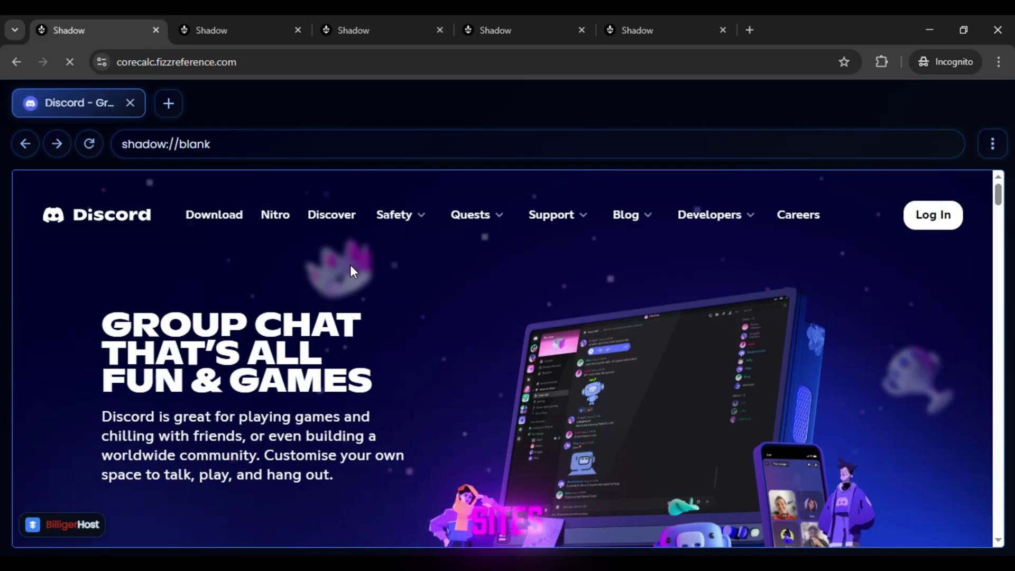
{"action": "scroll", "coordinate": [324, 372], "scroll_direction": "down", "scroll_amount": 2}
{"action": "scroll", "coordinate": [322, 368], "scroll_direction": "up", "scroll_amount": 2}
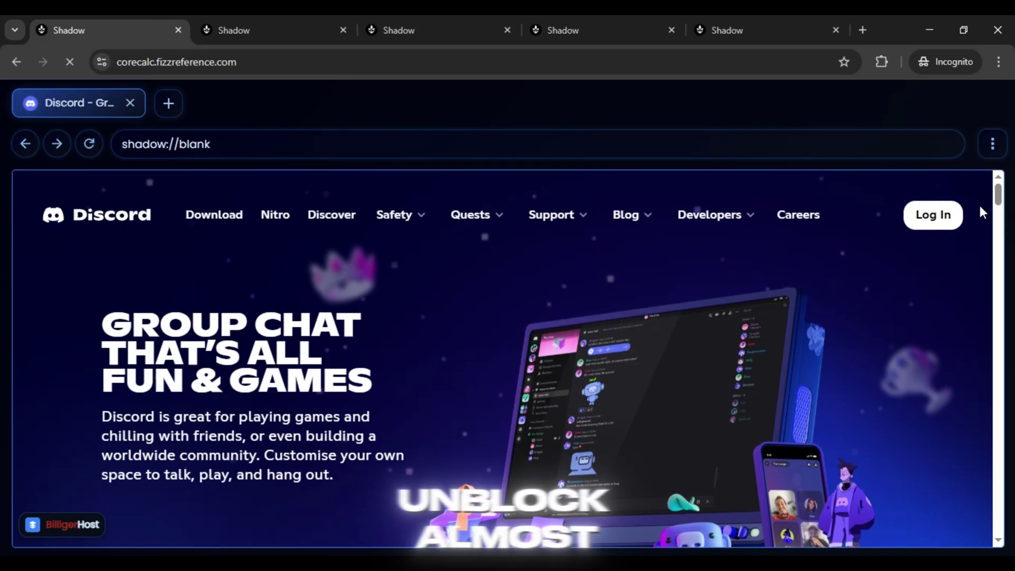
{"action": "left_click_drag", "start_coordinate": [998, 204], "coordinate": [1006, 483]}
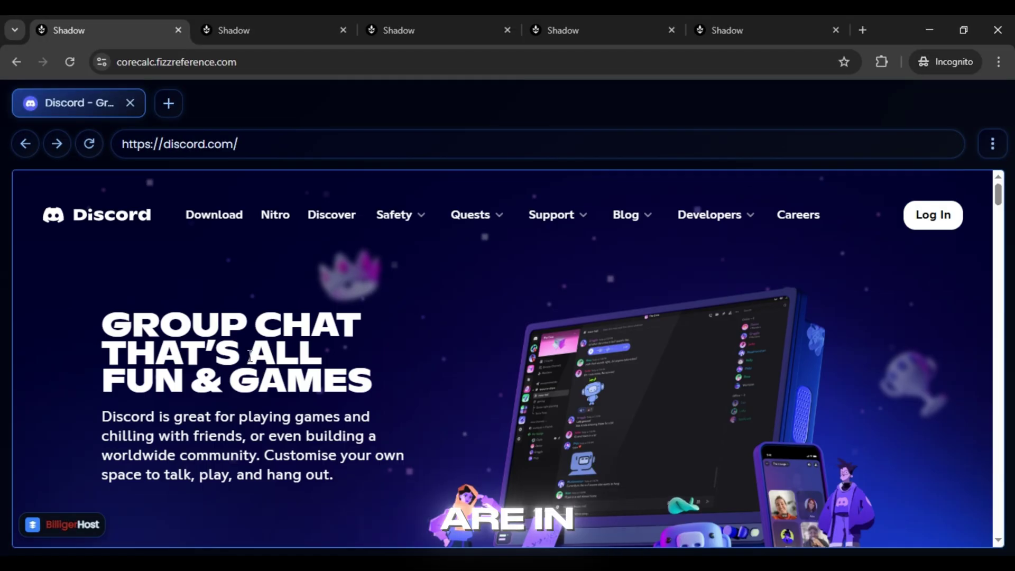
{"action": "left_click_drag", "start_coordinate": [103, 316], "coordinate": [339, 525]}
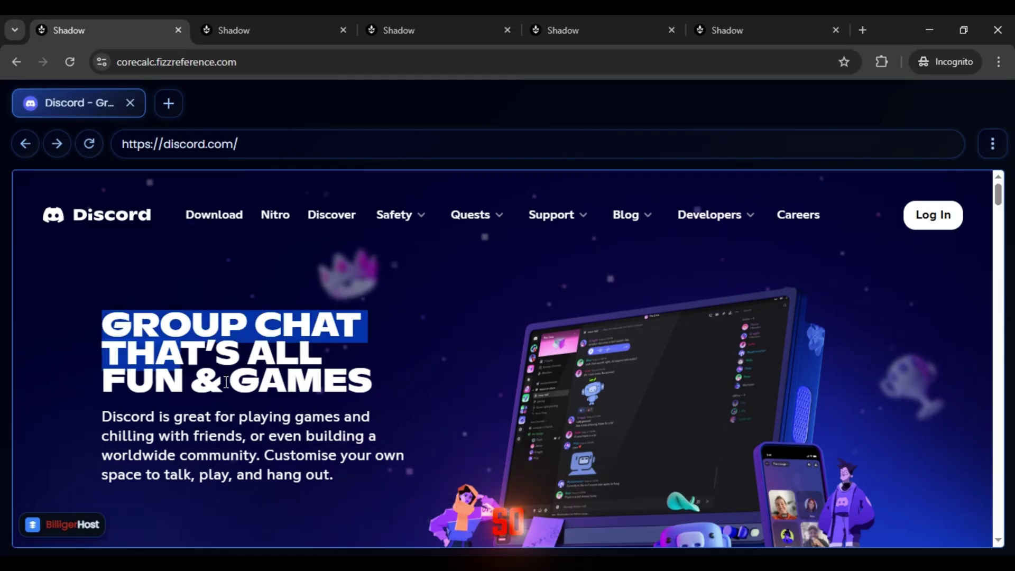
{"action": "left_click", "coordinate": [339, 525]}
{"action": "left_click", "coordinate": [315, 30]}
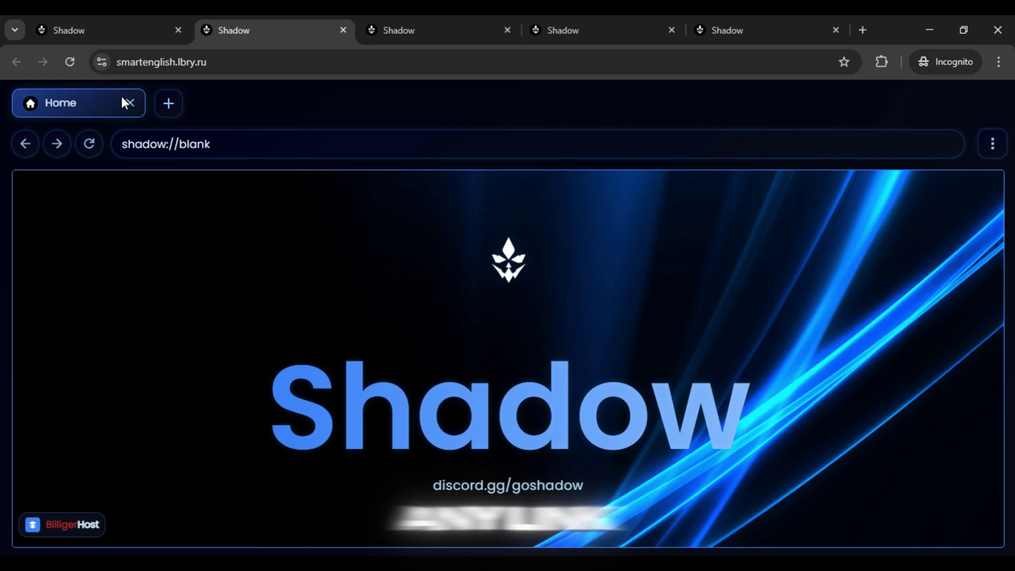
{"action": "left_click", "coordinate": [446, 29]}
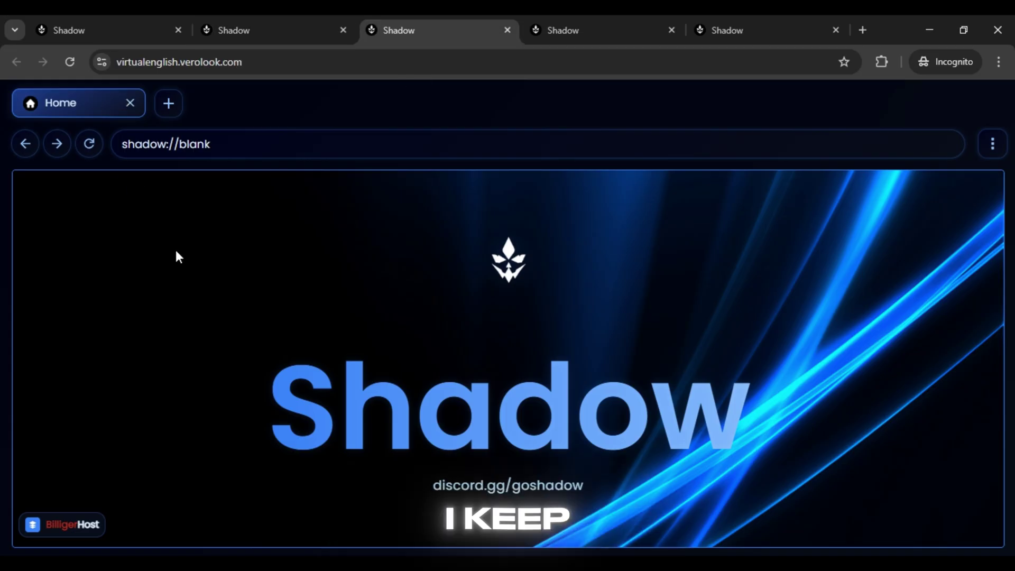
{"action": "left_click", "coordinate": [588, 16]}
{"action": "left_click", "coordinate": [748, 20]}
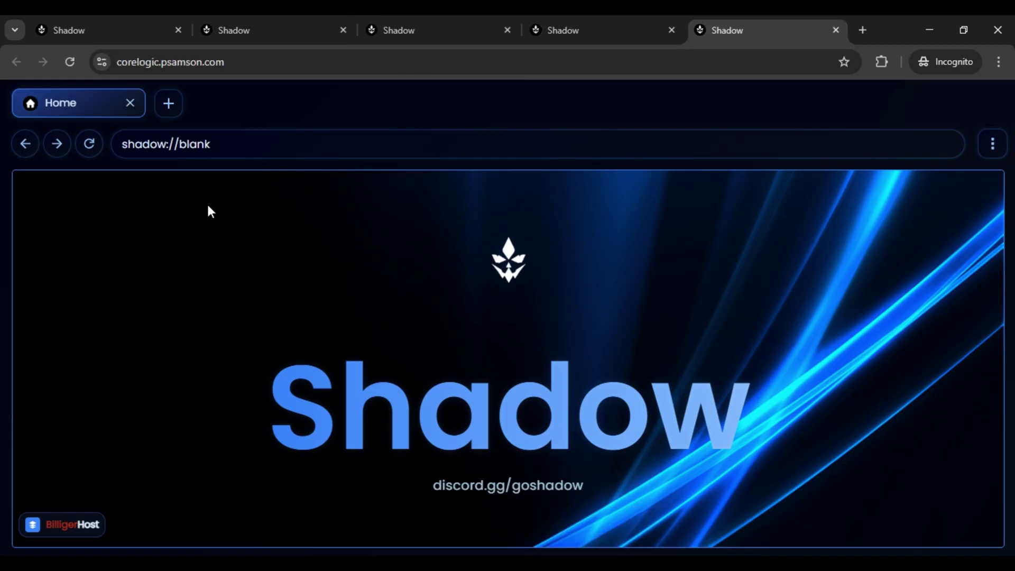
{"action": "left_click", "coordinate": [112, 16]}
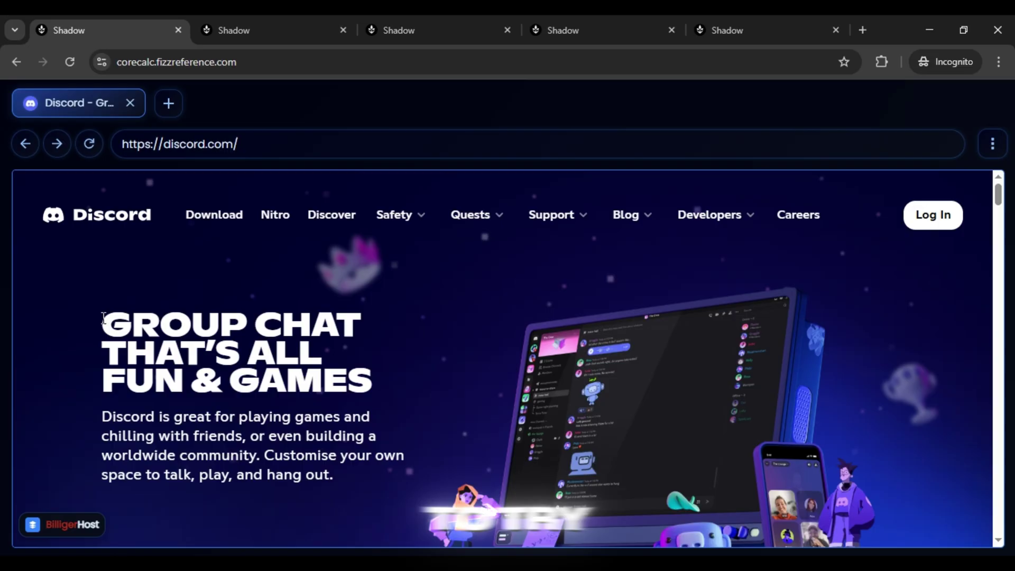
{"action": "left_click_drag", "start_coordinate": [103, 319], "coordinate": [397, 491]}
{"action": "left_click", "coordinate": [445, 379]}
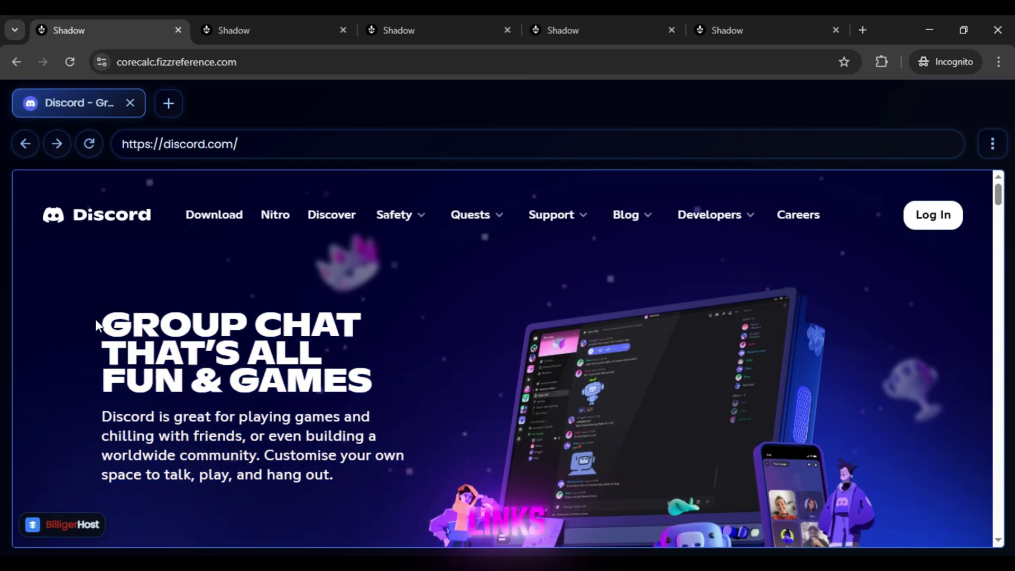
{"action": "left_click_drag", "start_coordinate": [103, 317], "coordinate": [403, 480]}
{"action": "left_click", "coordinate": [240, 350]}
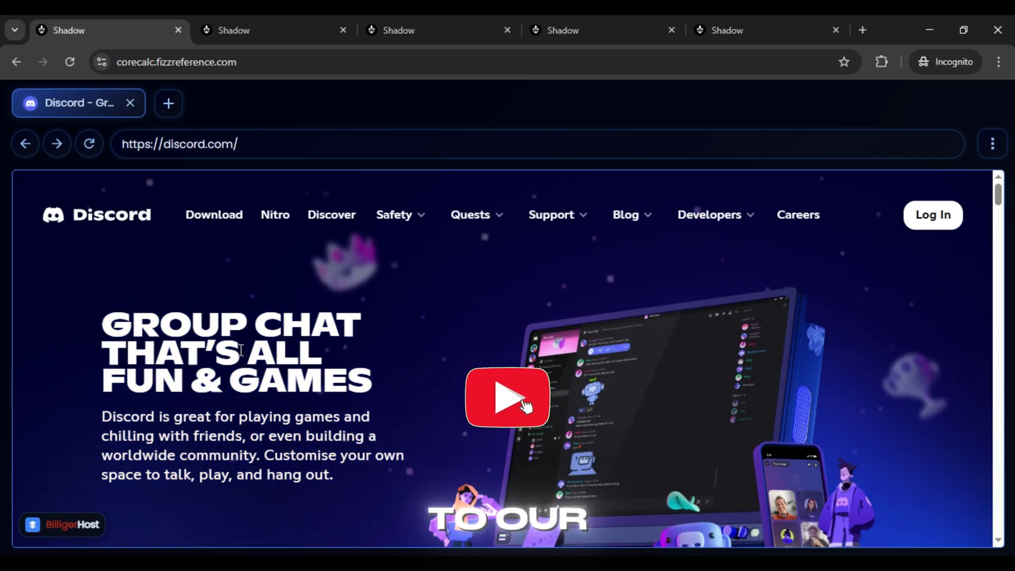
{"action": "left_click_drag", "start_coordinate": [103, 319], "coordinate": [385, 506]}
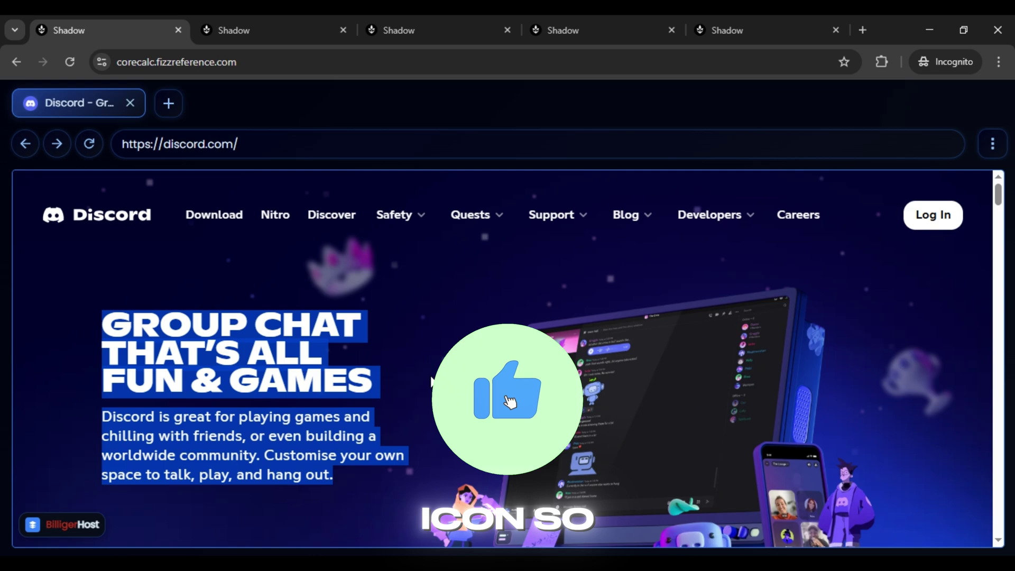
{"action": "left_click", "coordinate": [89, 321]}
{"action": "left_click_drag", "start_coordinate": [103, 319], "coordinate": [412, 477]}
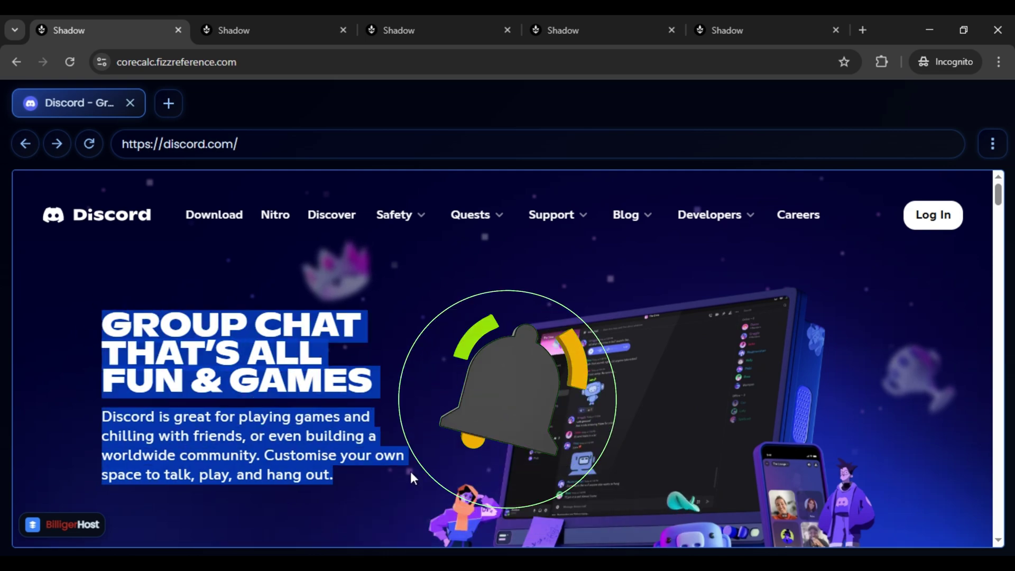
{"action": "left_click", "coordinate": [114, 319]}
{"action": "left_click_drag", "start_coordinate": [114, 320], "coordinate": [431, 409]}
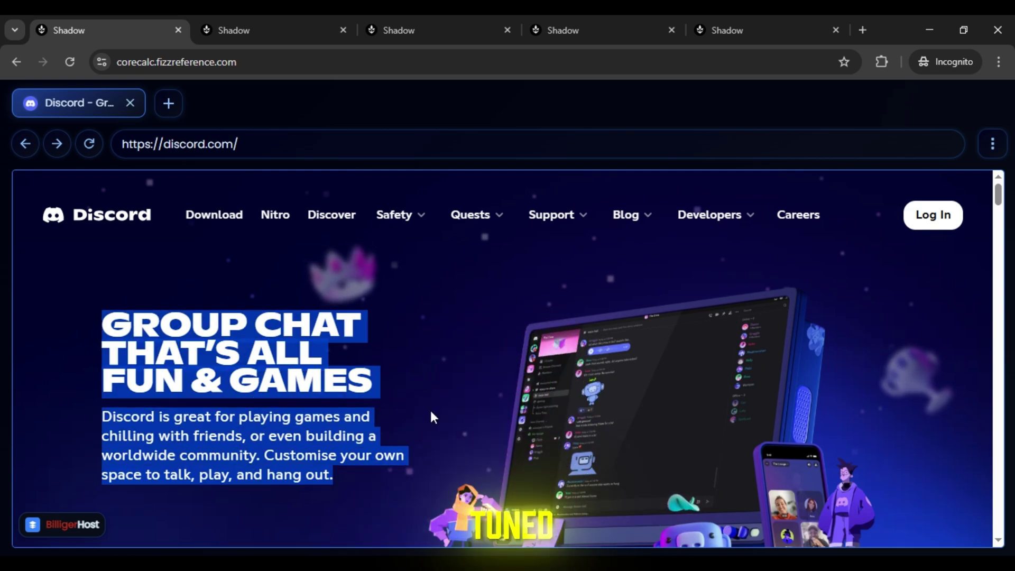